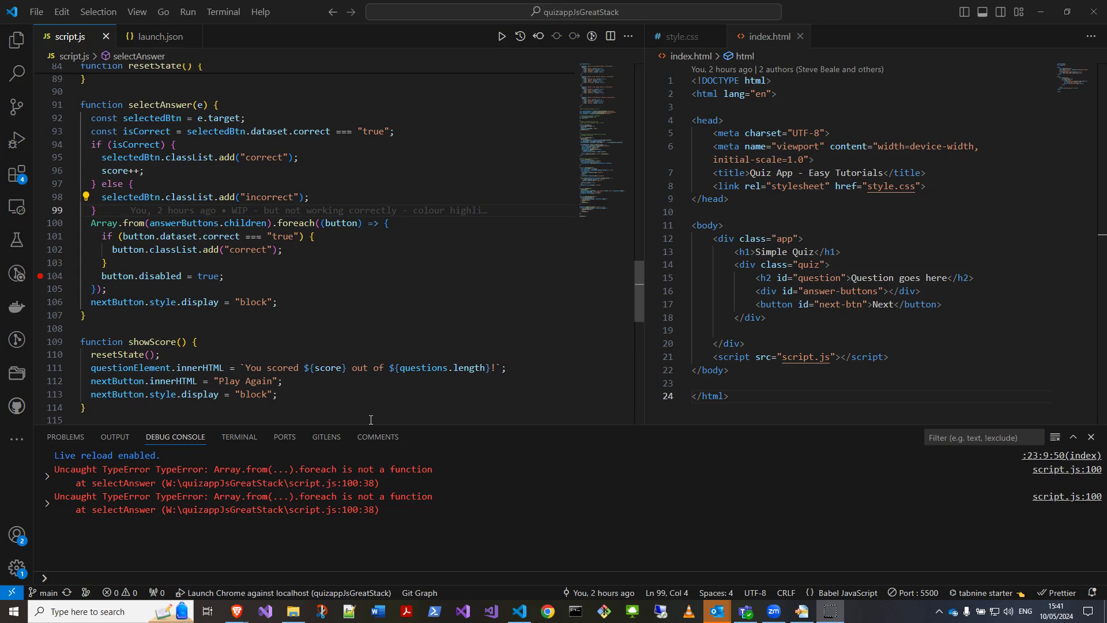
{"action": "scroll", "coordinate": [397, 374], "scroll_direction": "up", "scroll_amount": 1}
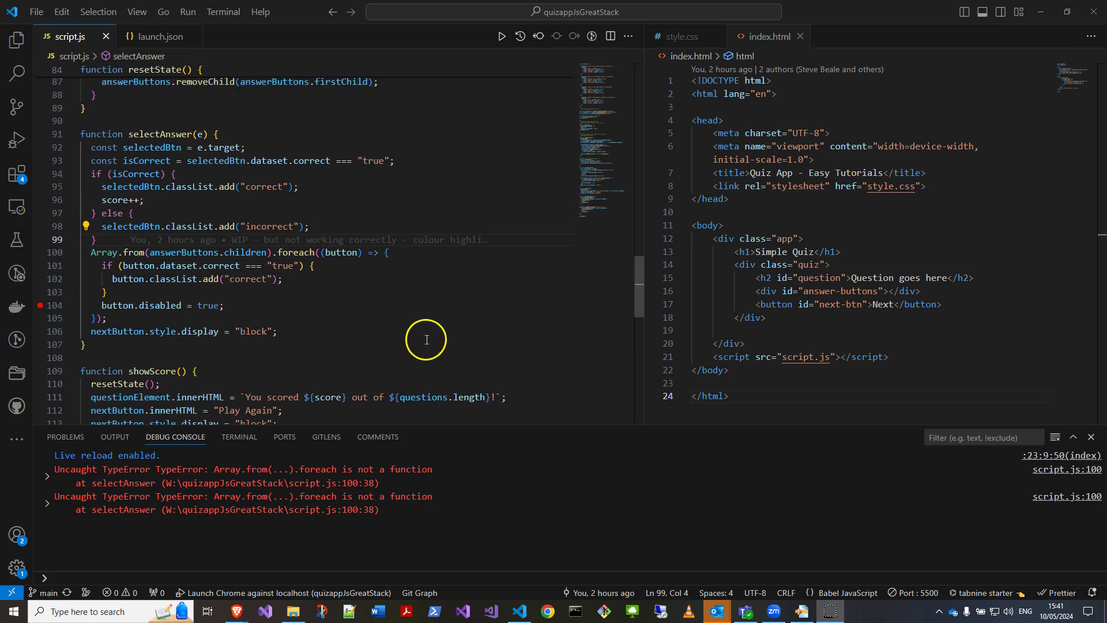
- In Brave, answer question 1 with both Blue whale and Elephant, then move to question 2
{"action": "key", "text": "alt+Tab"}
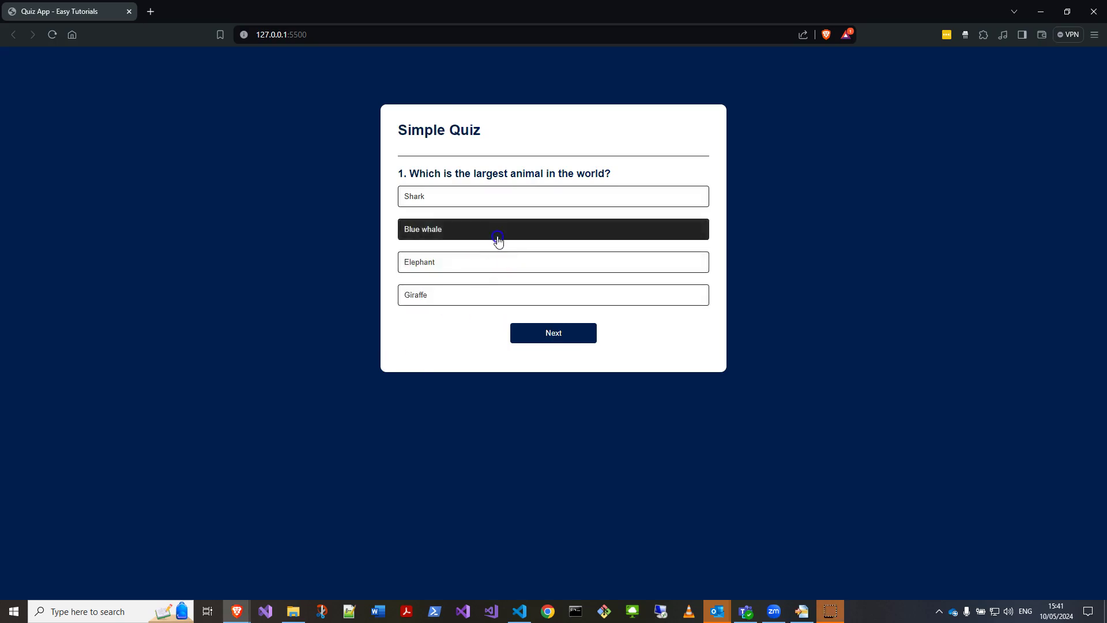
{"action": "left_click", "coordinate": [499, 241]}
{"action": "left_click", "coordinate": [504, 265]}
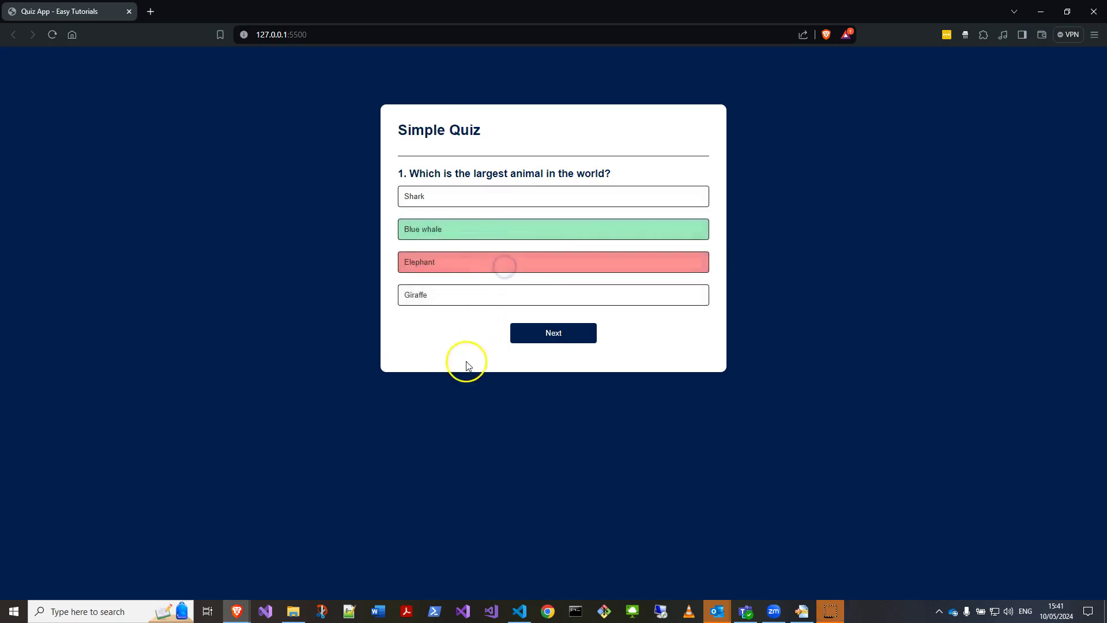
{"action": "left_click", "coordinate": [543, 335]}
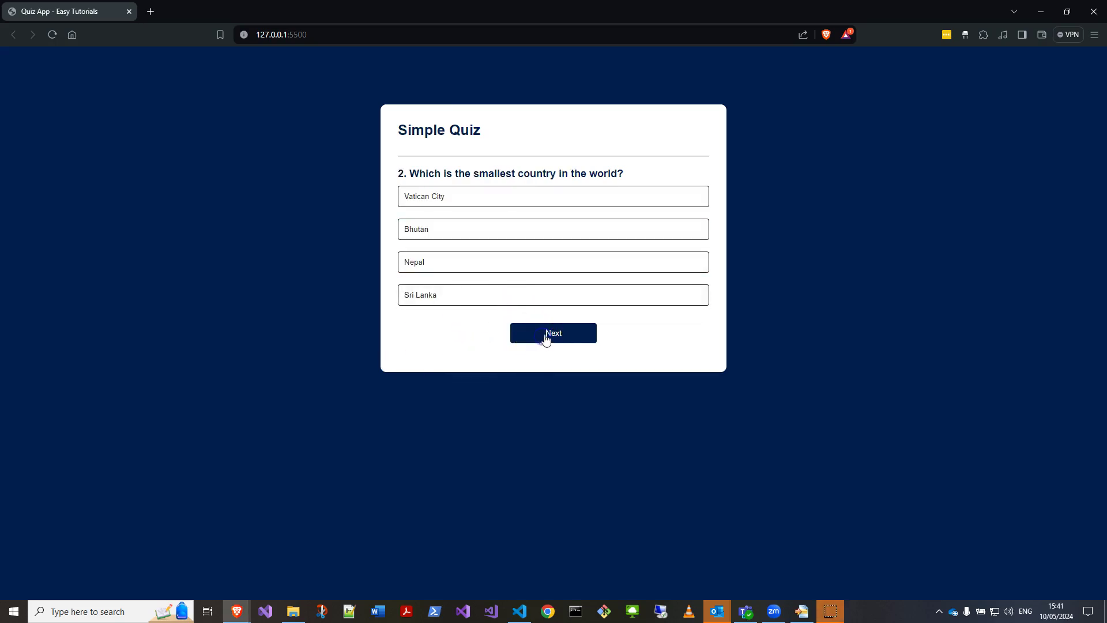
- Answer question 2 with Sri Lanka, Nepal, Vatican City and Bhutan, then advance to question 3
{"action": "left_click", "coordinate": [445, 300]}
{"action": "left_click", "coordinate": [447, 263]}
{"action": "left_click", "coordinate": [447, 198]}
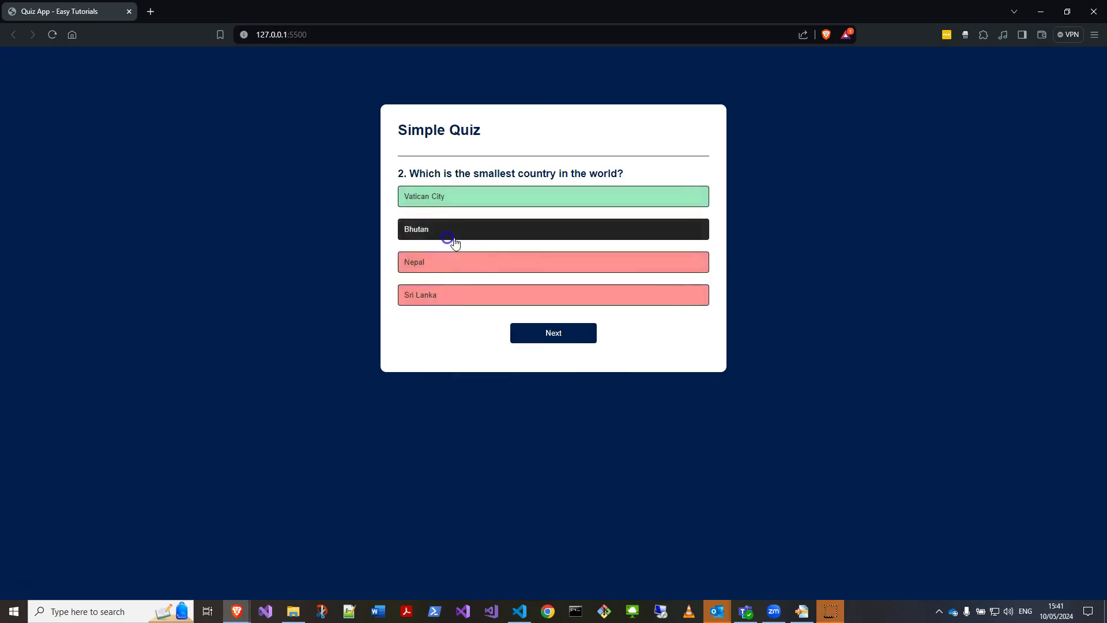
{"action": "left_click", "coordinate": [454, 244]}
{"action": "left_click", "coordinate": [544, 321]}
{"action": "key", "text": "alt+Tab"}
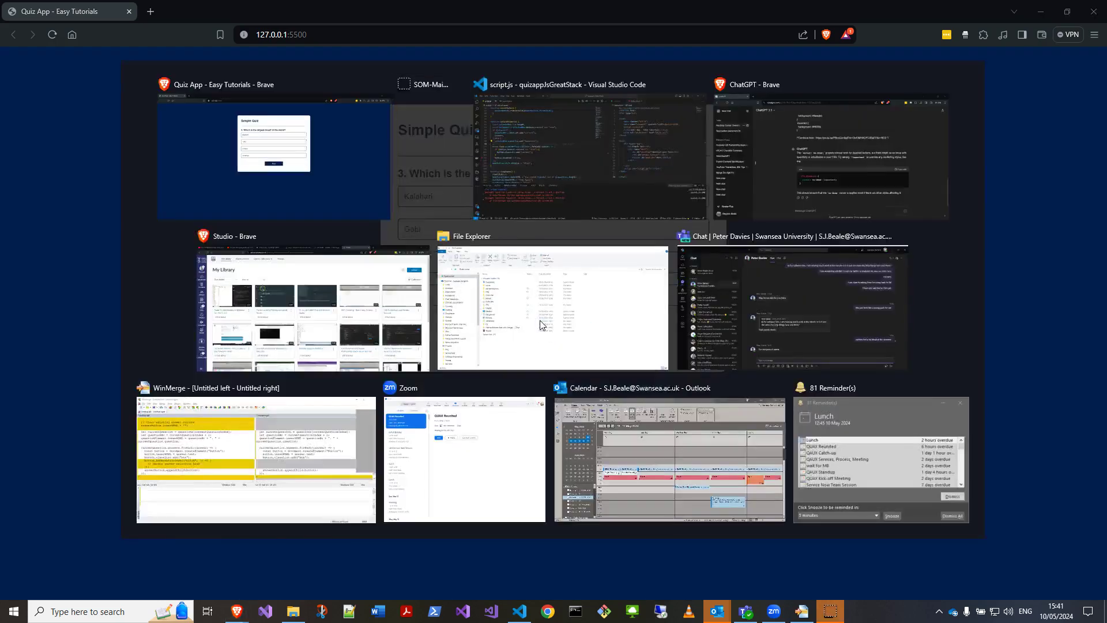
- Start a debug session using the 'Launch Chrome against localhost' configuration
{"action": "key", "text": "alt+Tab"}
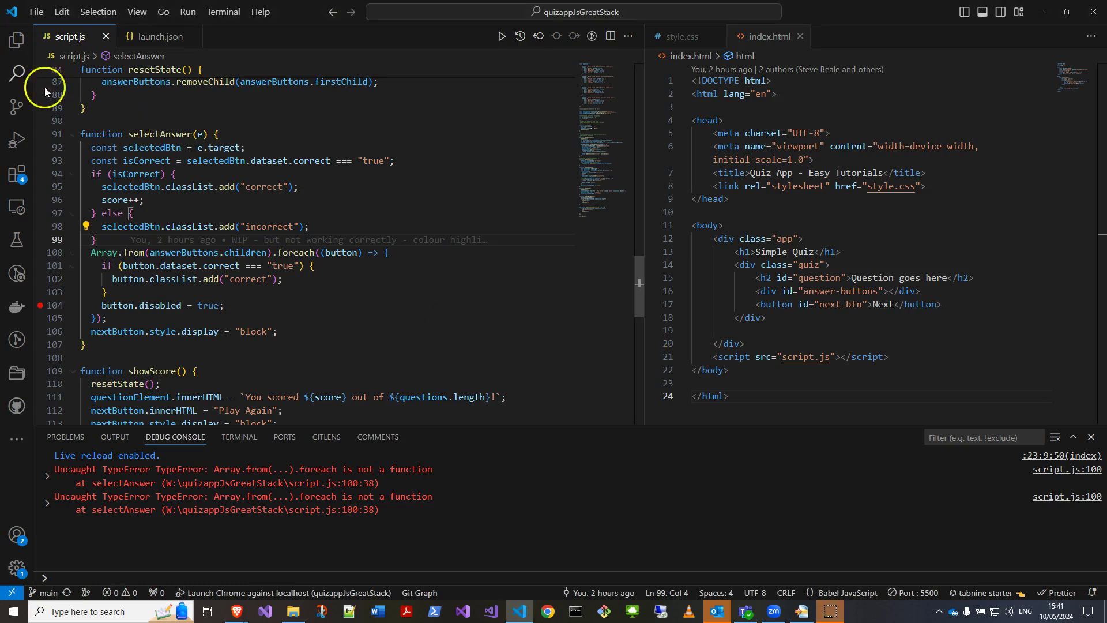
{"action": "left_click", "coordinate": [17, 106]}
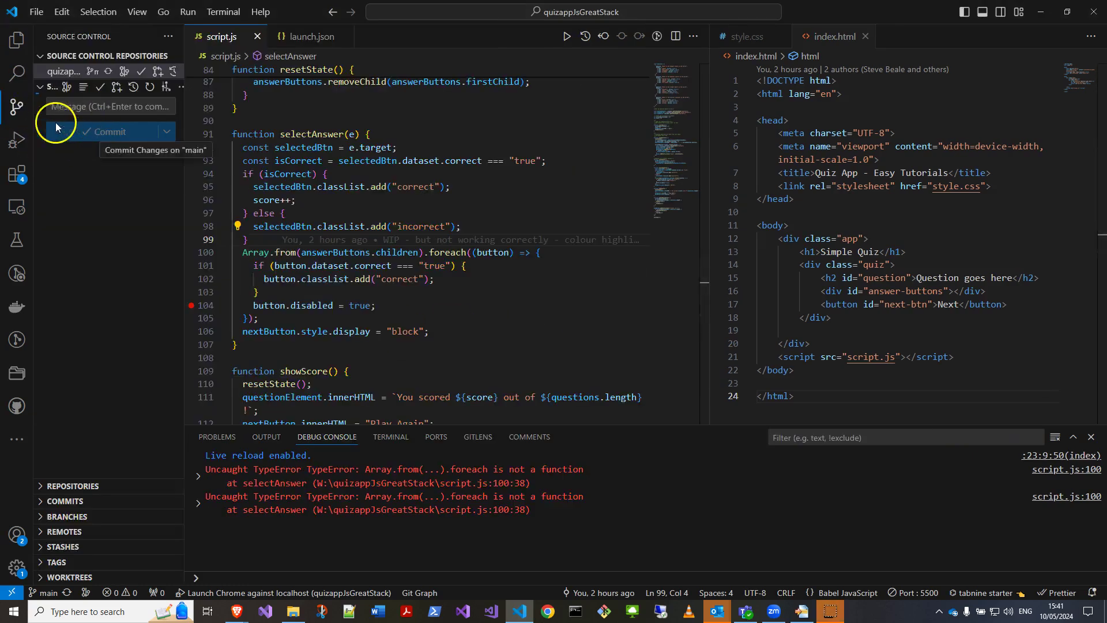
{"action": "left_click", "coordinate": [17, 139]}
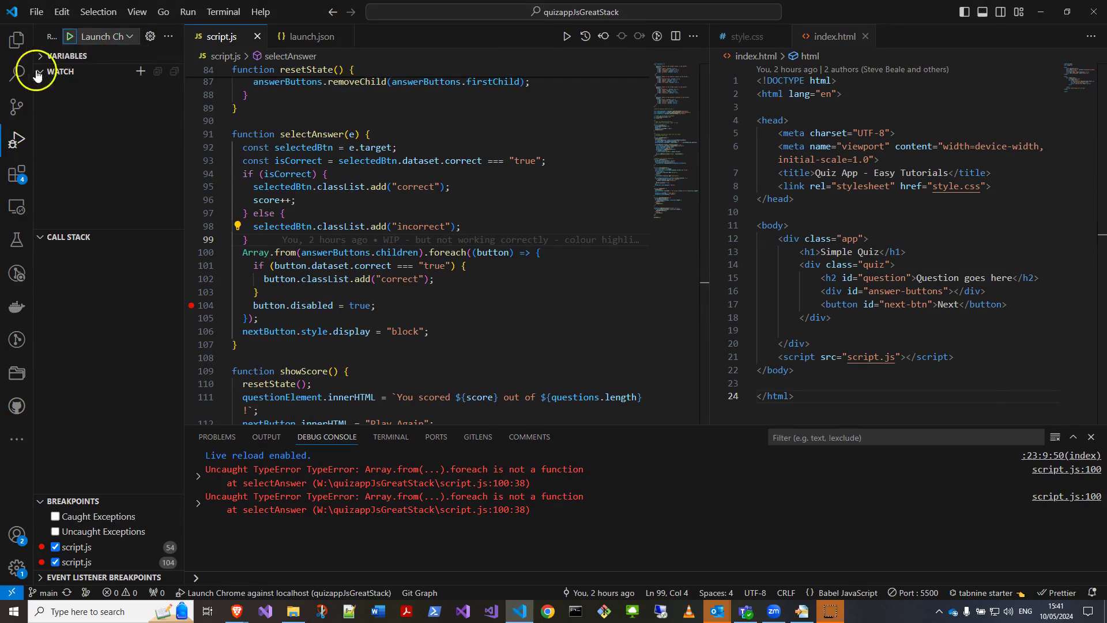
{"action": "left_click", "coordinate": [128, 37]}
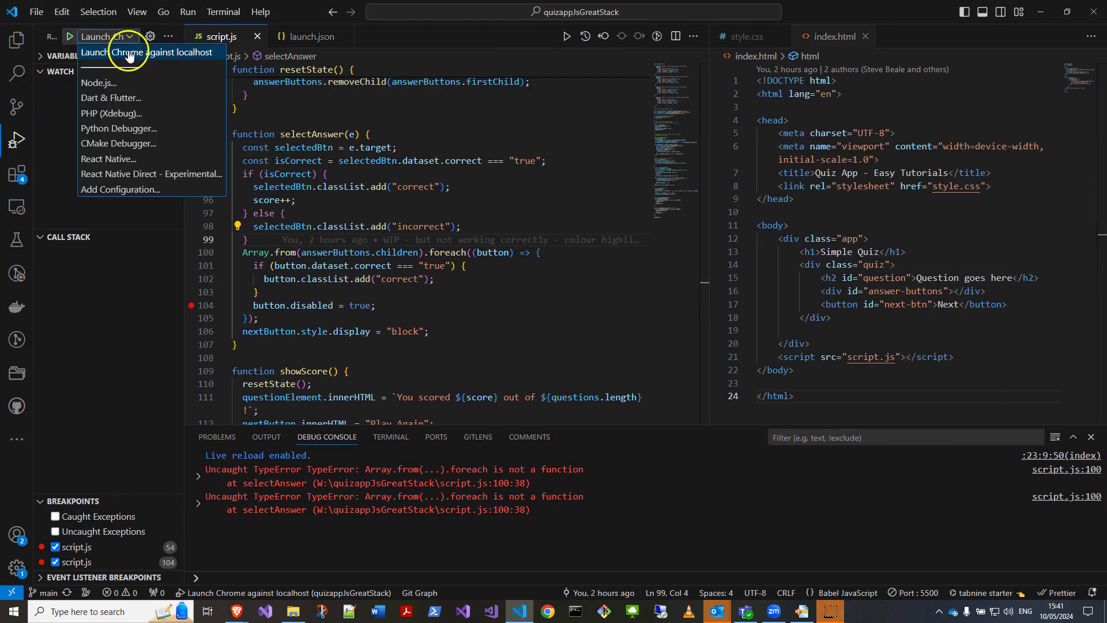
{"action": "left_click", "coordinate": [128, 54]}
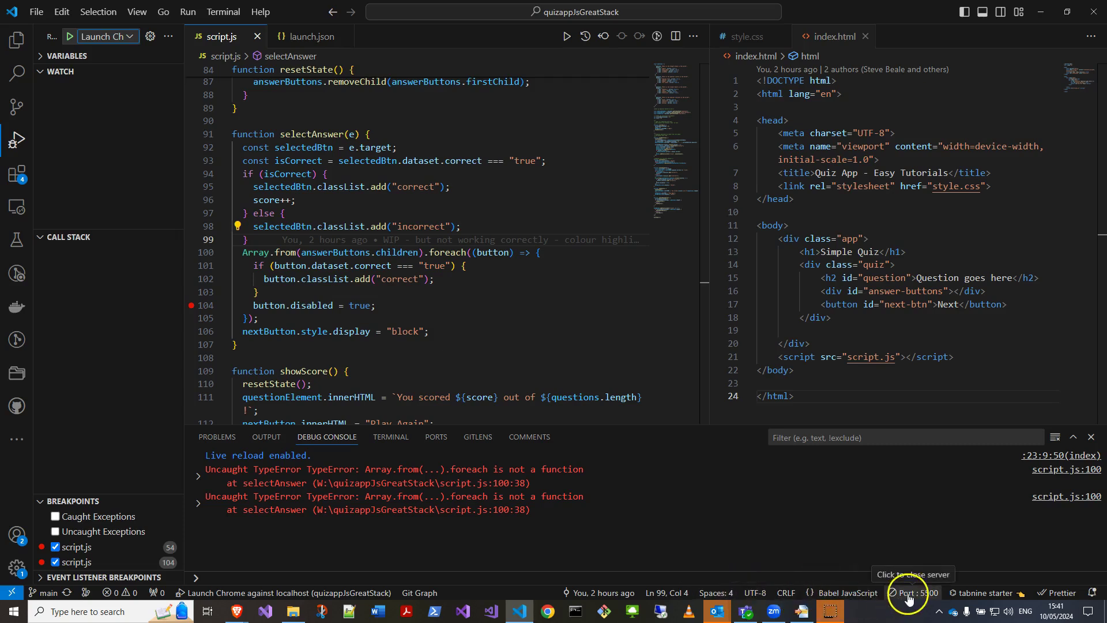
{"action": "left_click", "coordinate": [69, 57]}
{"action": "left_click", "coordinate": [121, 40]}
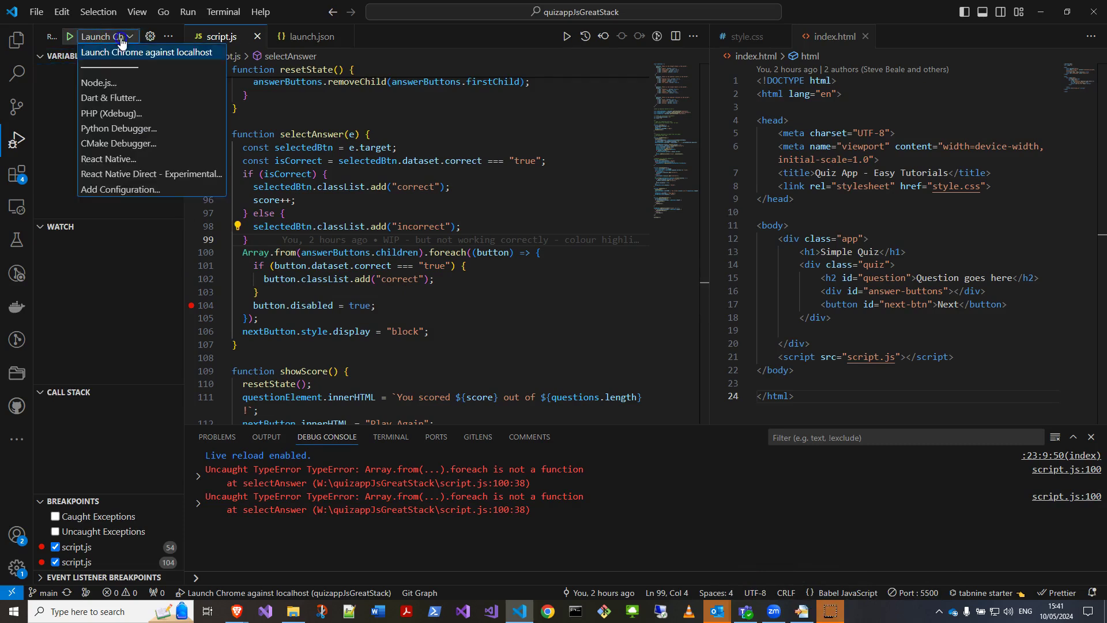
{"action": "left_click", "coordinate": [118, 59]}
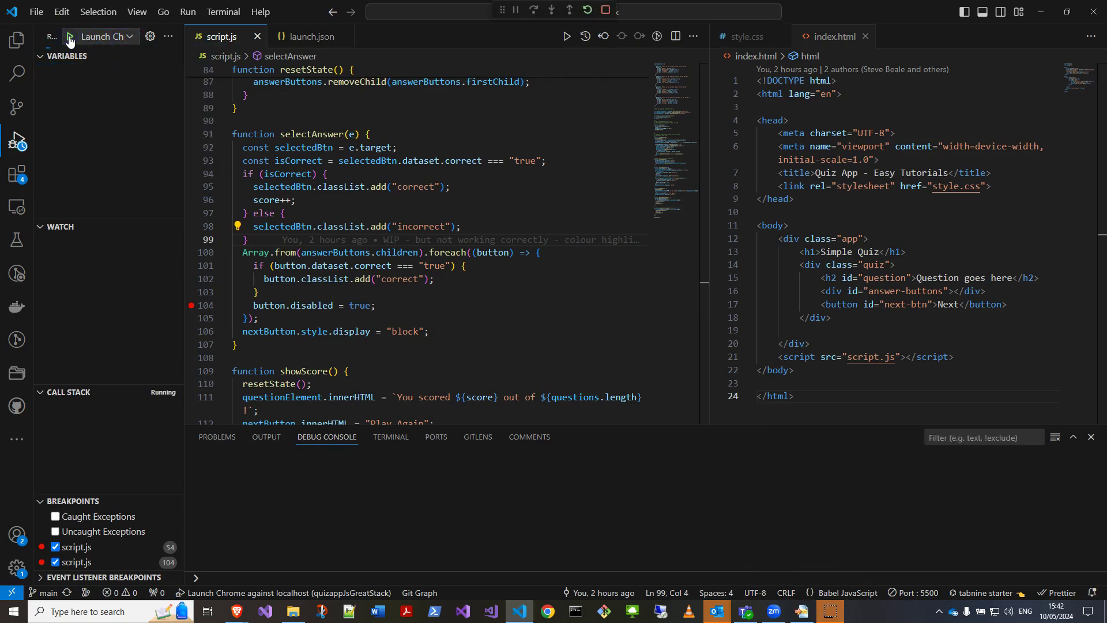
{"action": "left_click", "coordinate": [70, 41]}
- Resume past the breakpoint and pick Shark on question 1, triggering the foreach TypeError
{"action": "key", "text": "alt+Tab"}
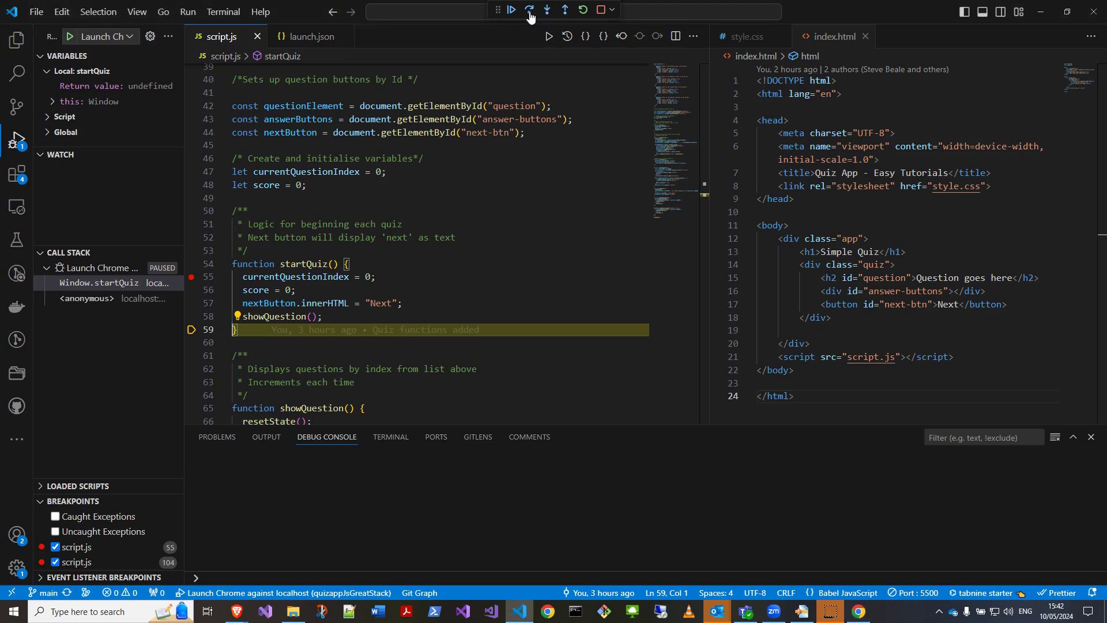
{"action": "left_click", "coordinate": [512, 10]}
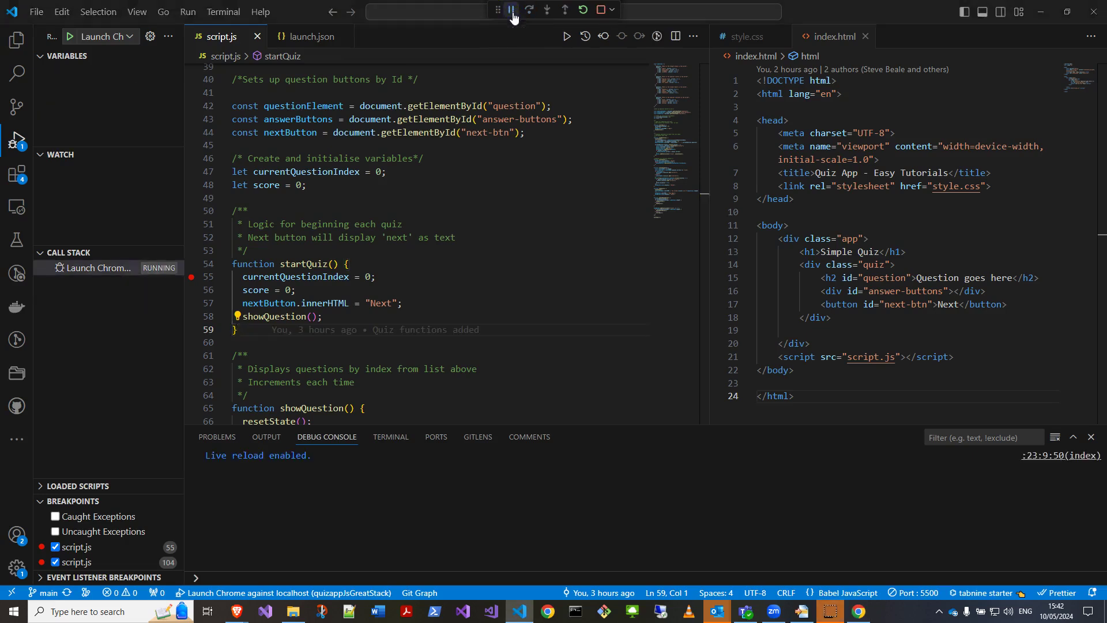
{"action": "key", "text": "alt+Tab"}
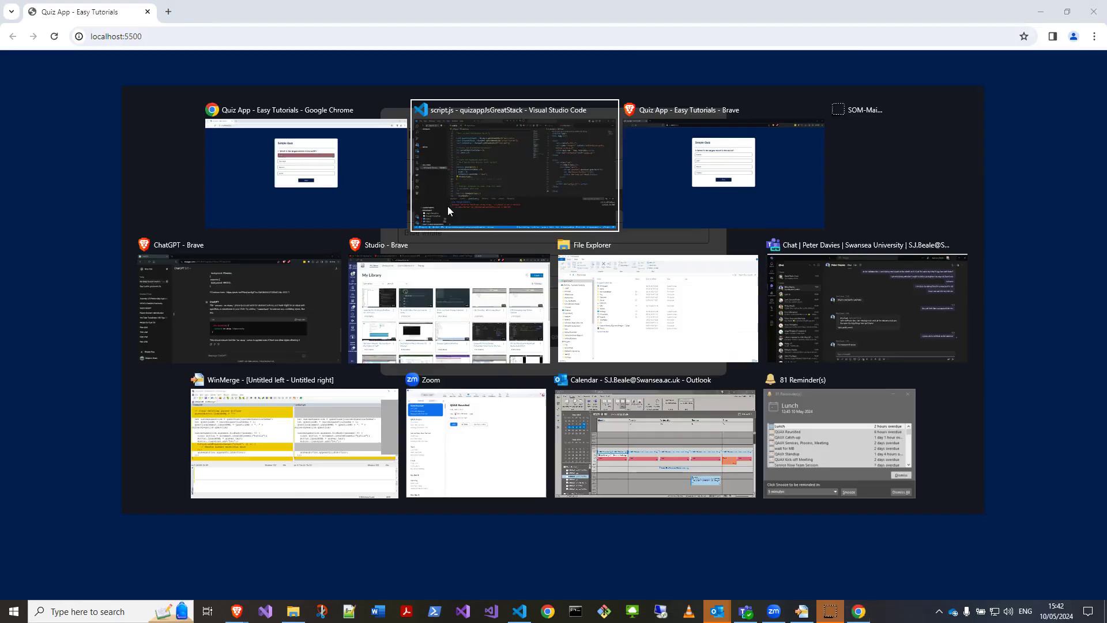
{"action": "key", "text": "alt+Tab"}
{"action": "left_click", "coordinate": [446, 209]}
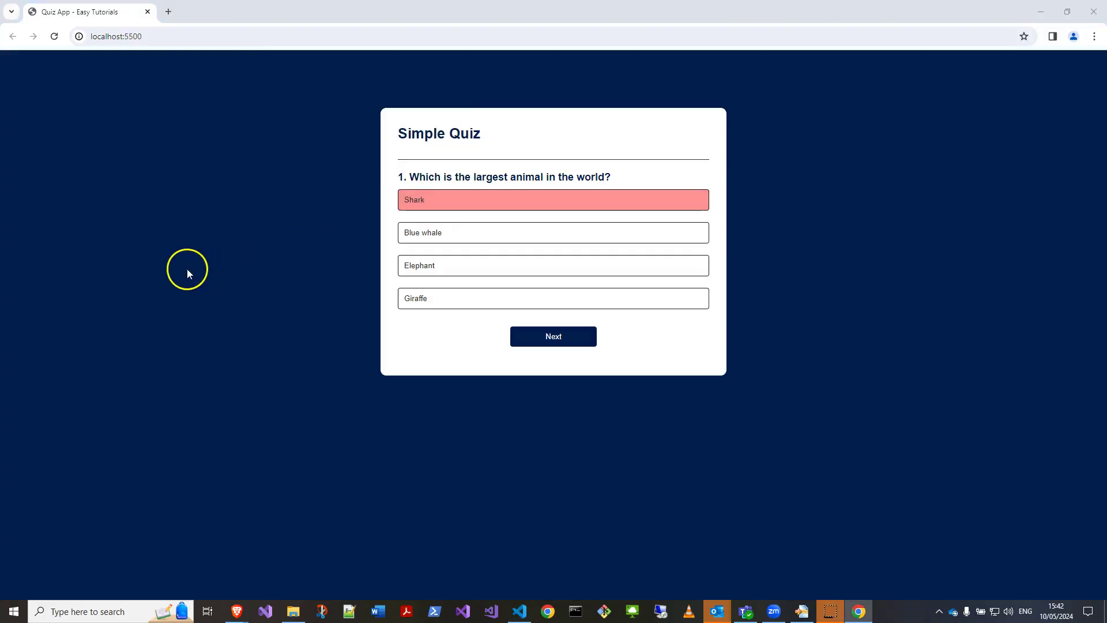
{"action": "key", "text": "alt+Tab"}
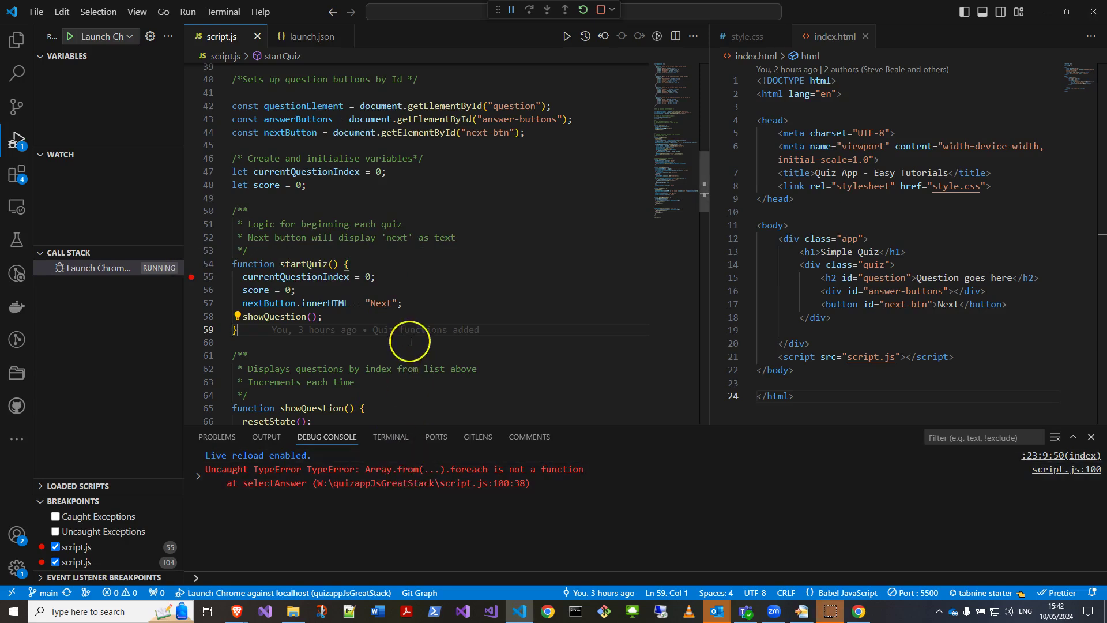
{"action": "scroll", "coordinate": [410, 340], "scroll_direction": "down", "scroll_amount": 5}
{"action": "scroll", "coordinate": [395, 329], "scroll_direction": "down", "scroll_amount": 3}
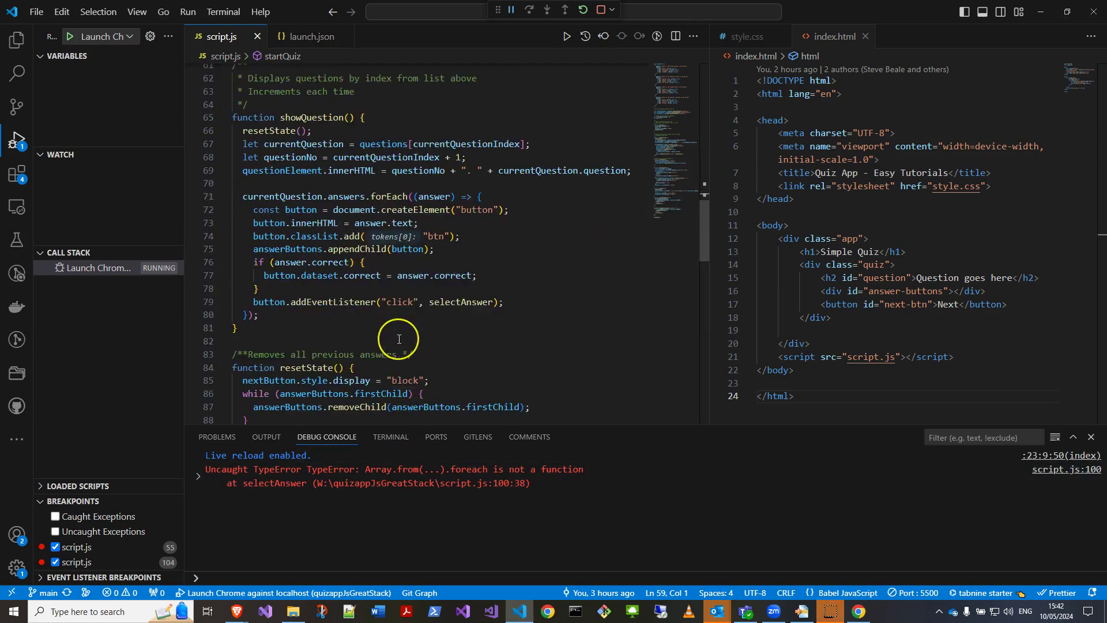
{"action": "scroll", "coordinate": [398, 338], "scroll_direction": "down", "scroll_amount": 2}
{"action": "scroll", "coordinate": [399, 340], "scroll_direction": "down", "scroll_amount": 1}
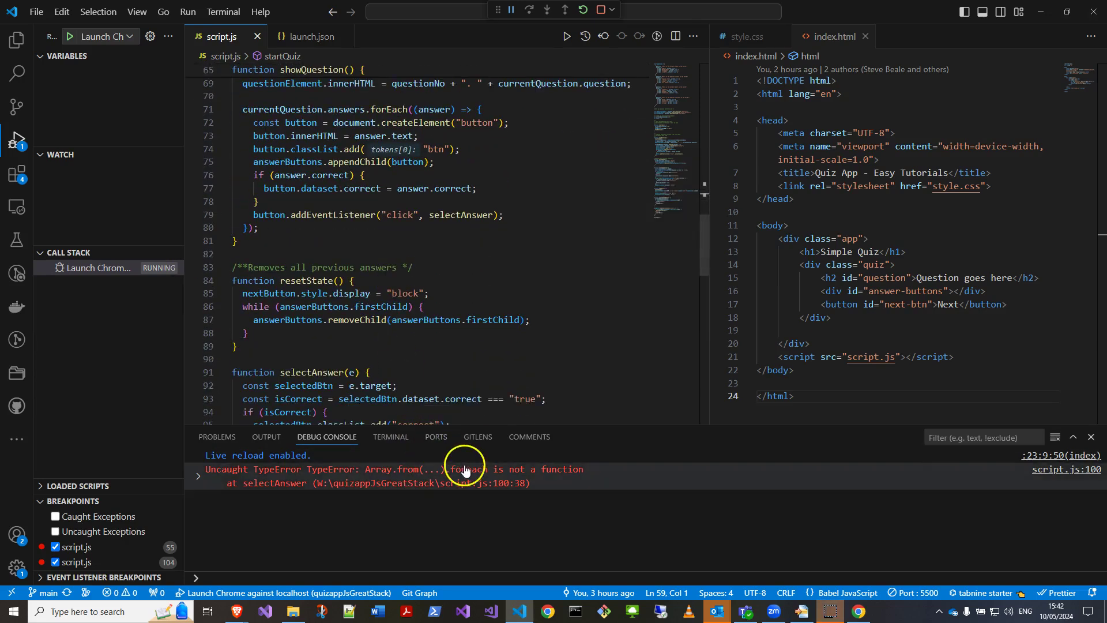
{"action": "scroll", "coordinate": [464, 415], "scroll_direction": "up", "scroll_amount": 3}
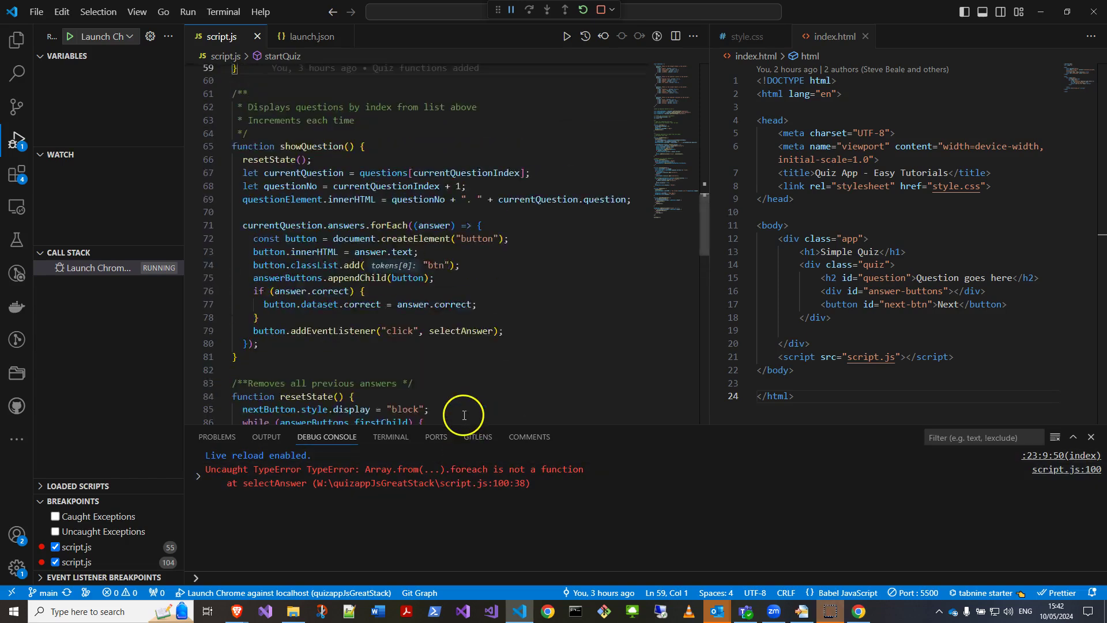
{"action": "scroll", "coordinate": [464, 413], "scroll_direction": "up", "scroll_amount": 2}
{"action": "scroll", "coordinate": [463, 414], "scroll_direction": "up", "scroll_amount": 2}
{"action": "scroll", "coordinate": [465, 414], "scroll_direction": "up", "scroll_amount": 2}
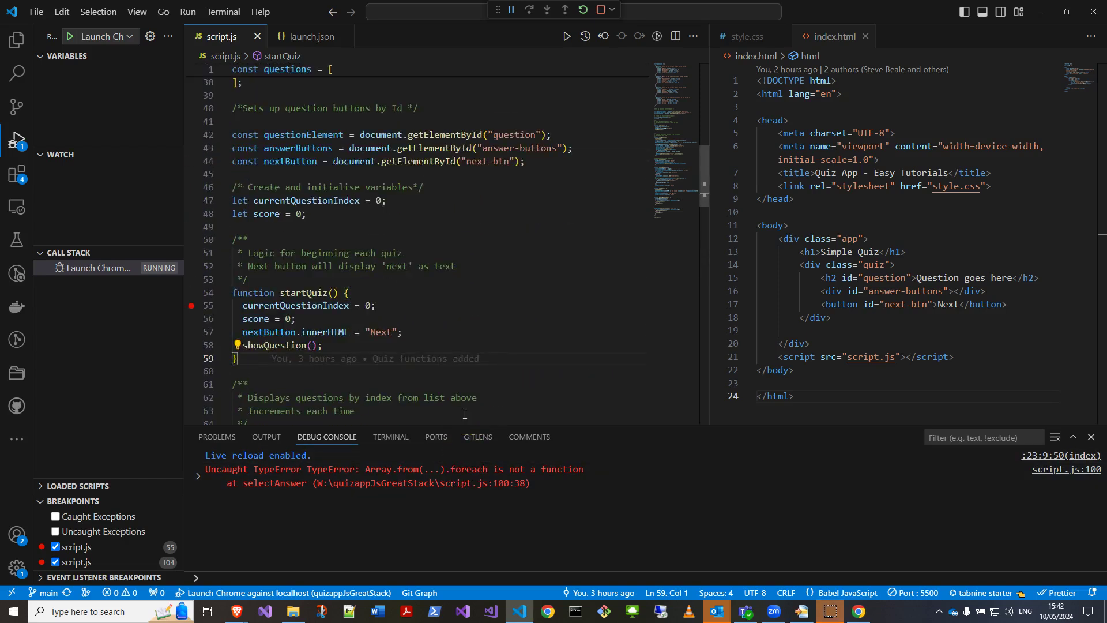
{"action": "scroll", "coordinate": [462, 413], "scroll_direction": "down", "scroll_amount": 4}
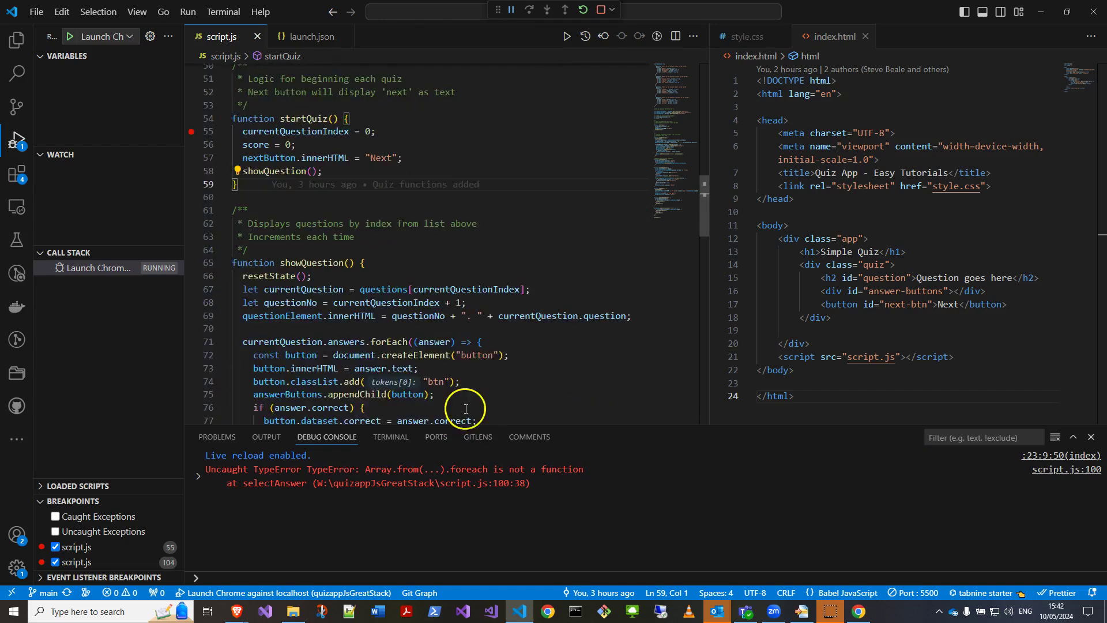
{"action": "scroll", "coordinate": [461, 400], "scroll_direction": "down", "scroll_amount": 1}
{"action": "scroll", "coordinate": [459, 392], "scroll_direction": "down", "scroll_amount": 3}
{"action": "scroll", "coordinate": [449, 381], "scroll_direction": "down", "scroll_amount": 6}
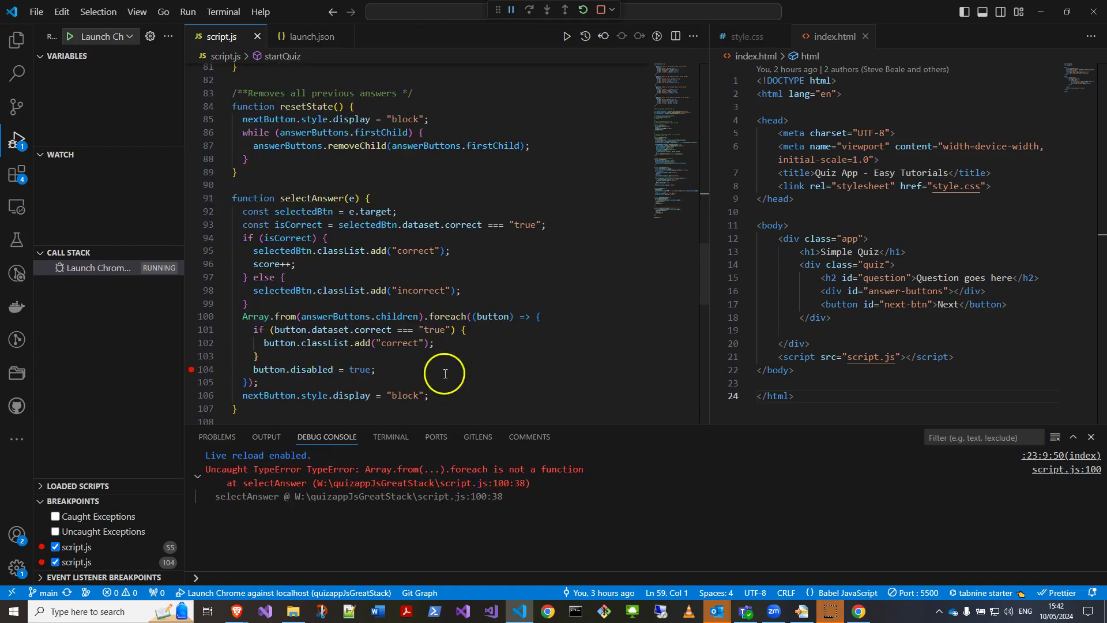
- Change foreach to forEach on line 100 of selectAnswer and save
{"action": "left_click", "coordinate": [425, 343]}
{"action": "left_click", "coordinate": [450, 317]}
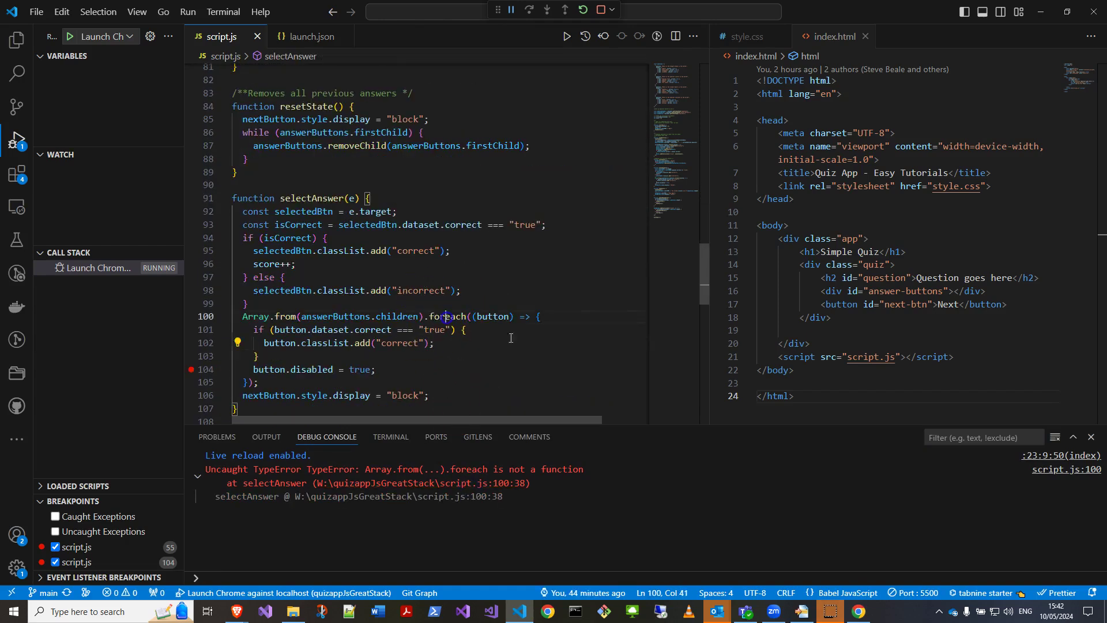
{"action": "key", "text": "Delete"}
{"action": "type", "text": "E"}
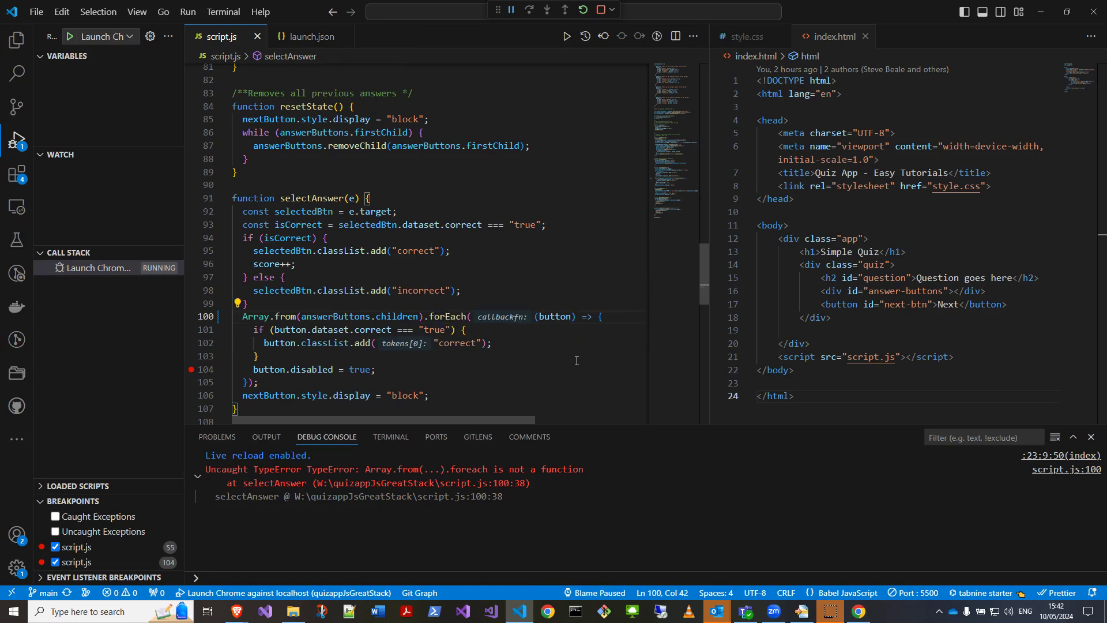
{"action": "key", "text": "ctrl+s"}
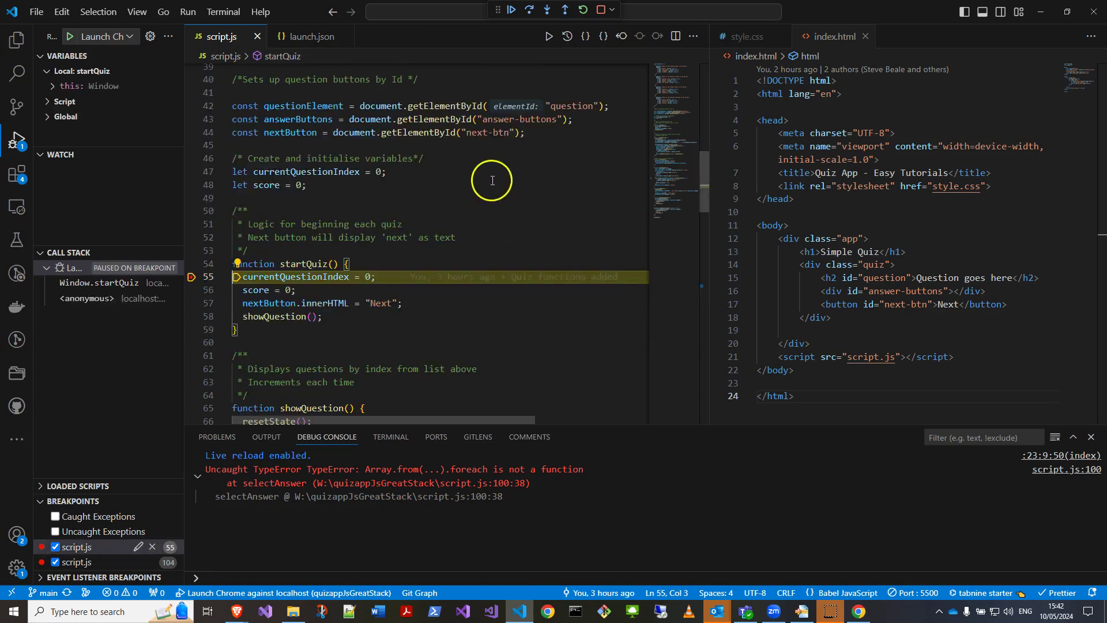
- Pick Shark again, step over the line 104 breakpoint, and continue to check the quiz
{"action": "left_click", "coordinate": [510, 9]}
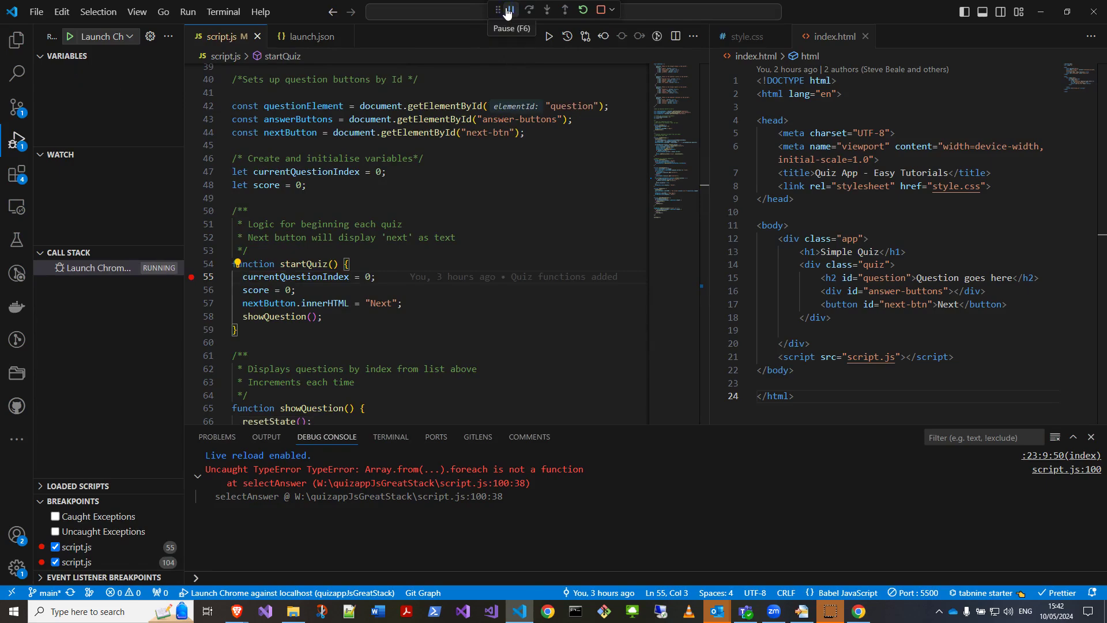
{"action": "key", "text": "alt+Tab"}
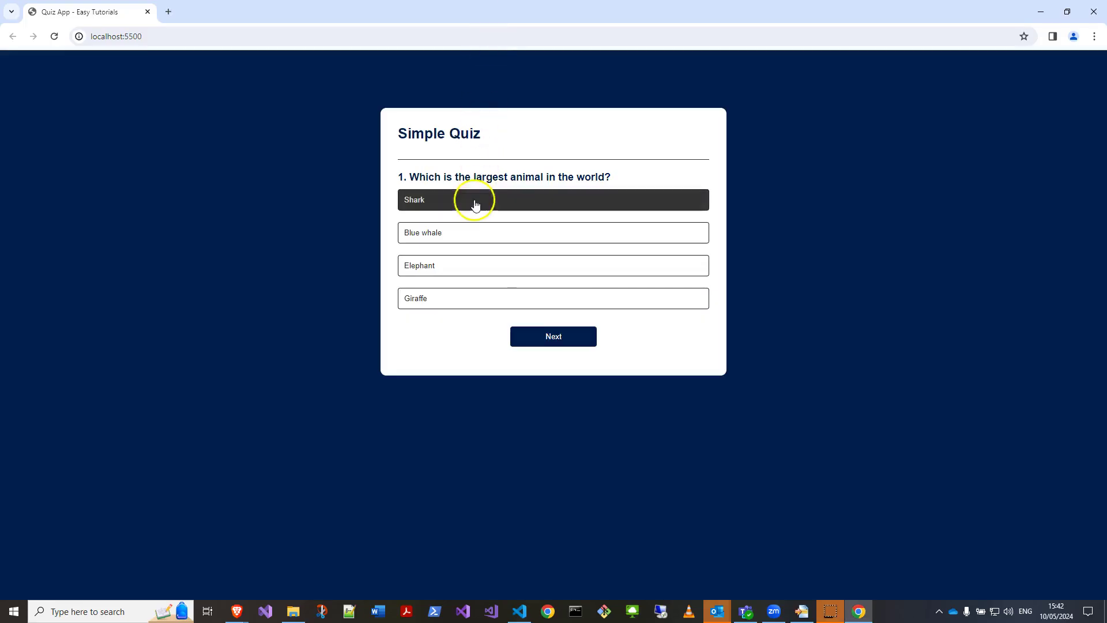
{"action": "left_click", "coordinate": [472, 201]}
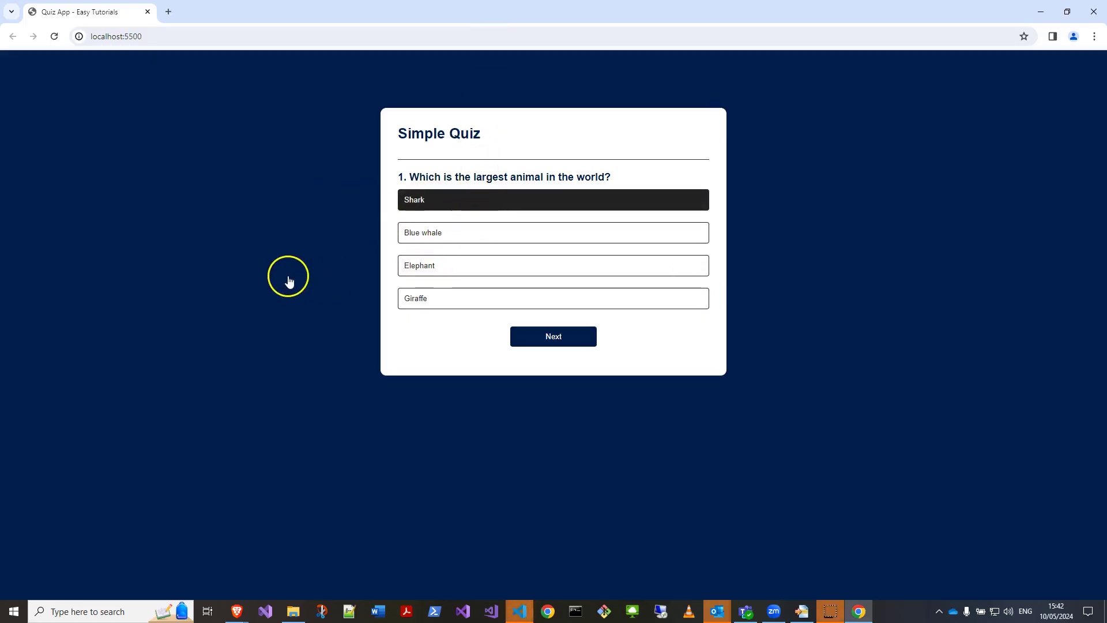
{"action": "key", "text": "alt+Tab"}
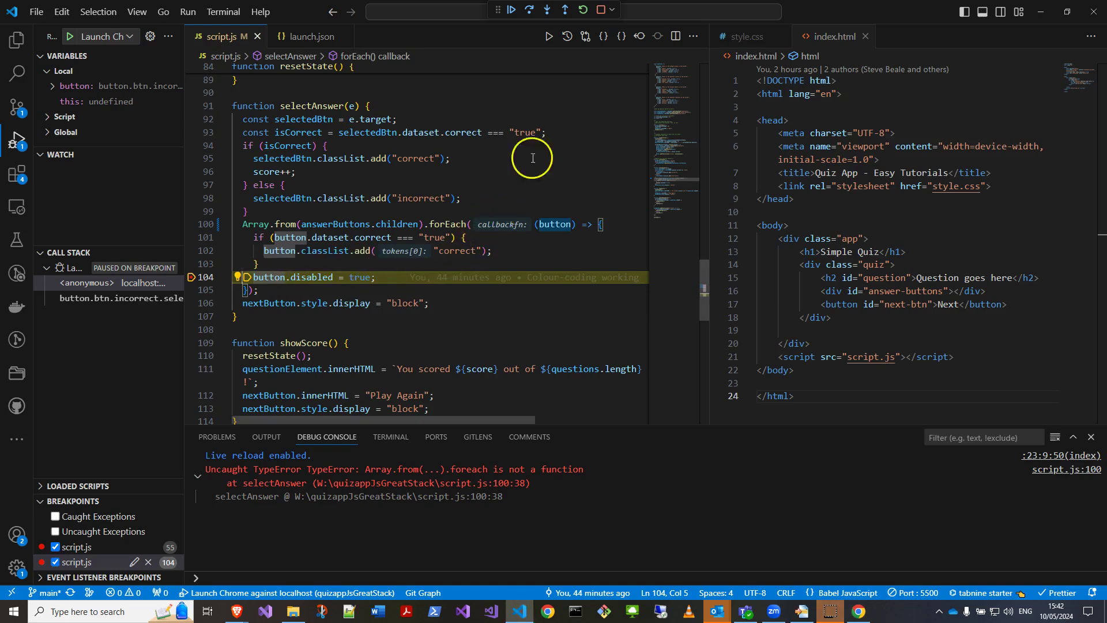
{"action": "left_click", "coordinate": [529, 11]}
{"action": "left_click", "coordinate": [512, 11]}
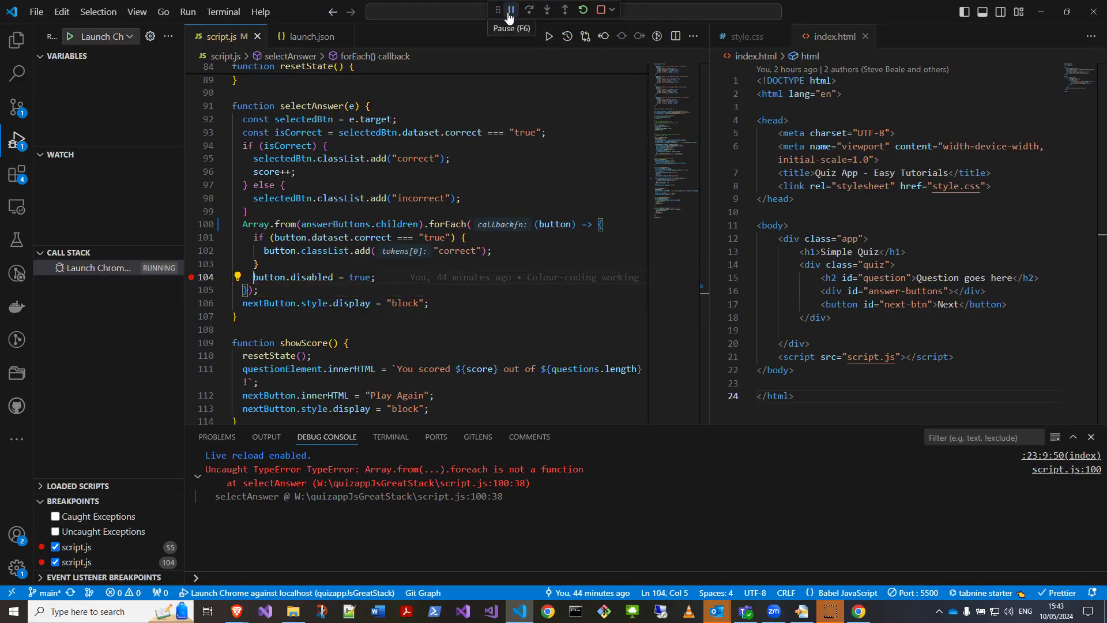
{"action": "key", "text": "alt+Tab"}
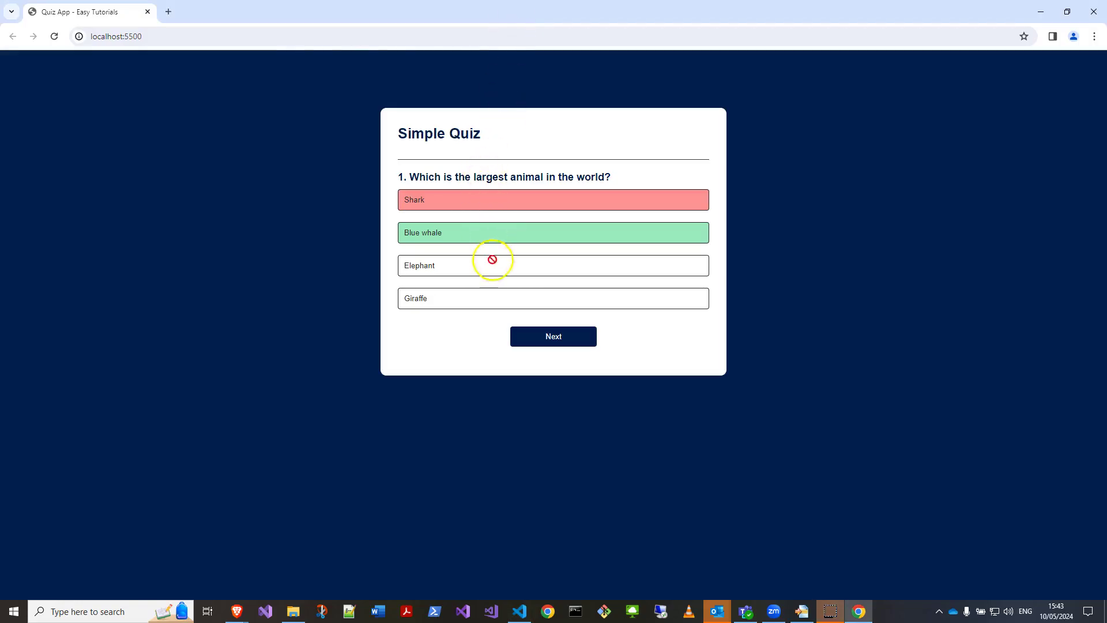